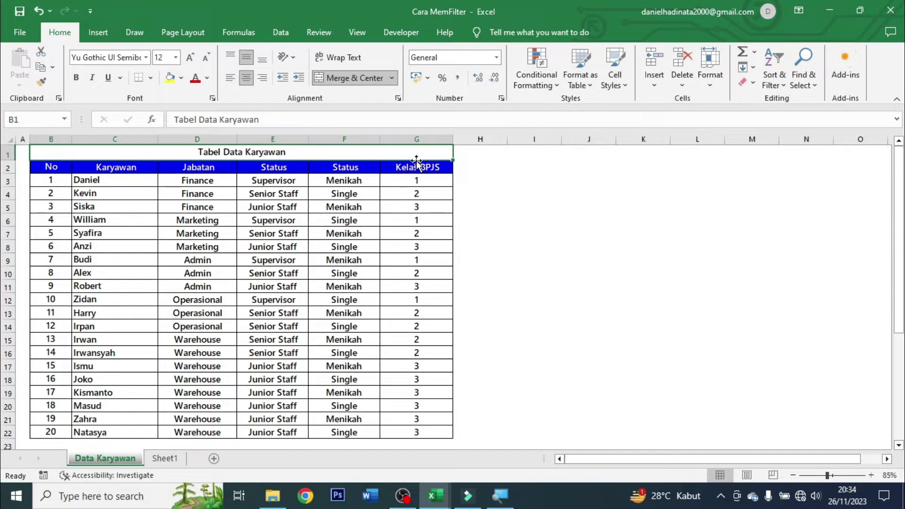
Select the No, Karyawan, Jabatan, both Status and Kelas BPJS columns in turn, then deselect.
click(60, 139)
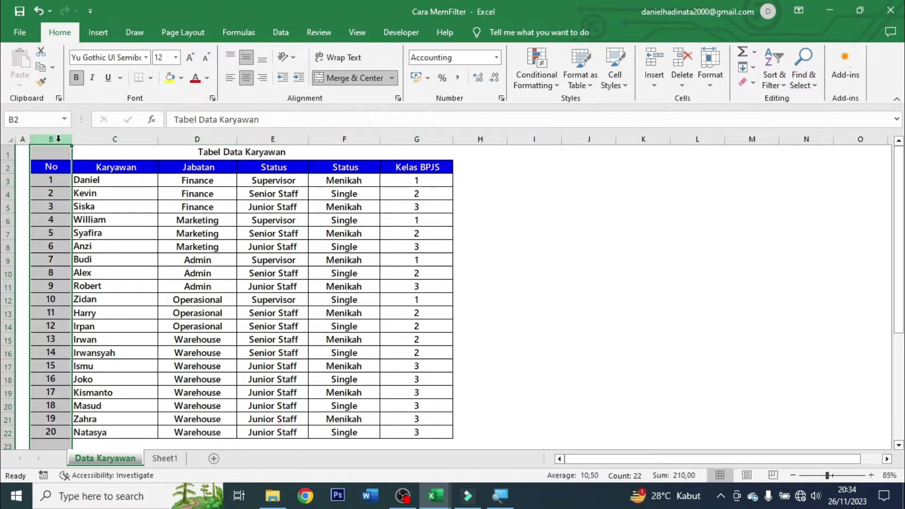
click(93, 138)
click(198, 136)
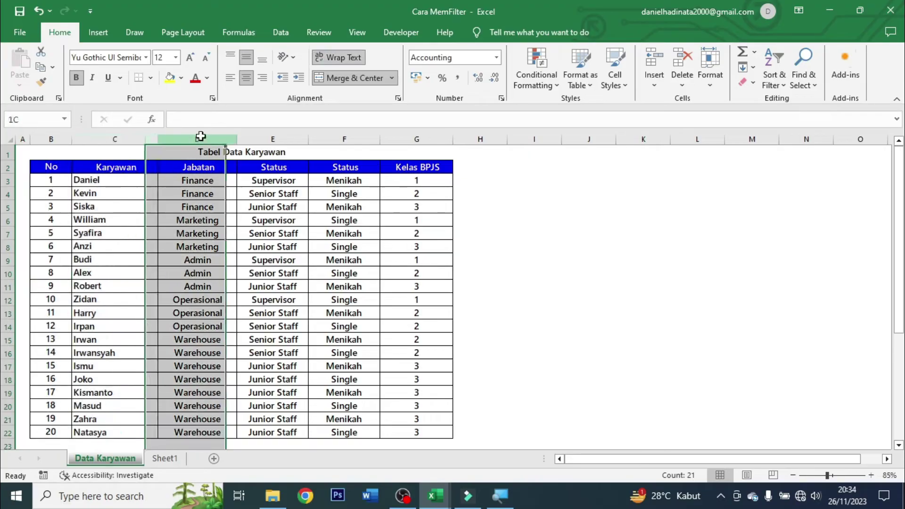
click(253, 137)
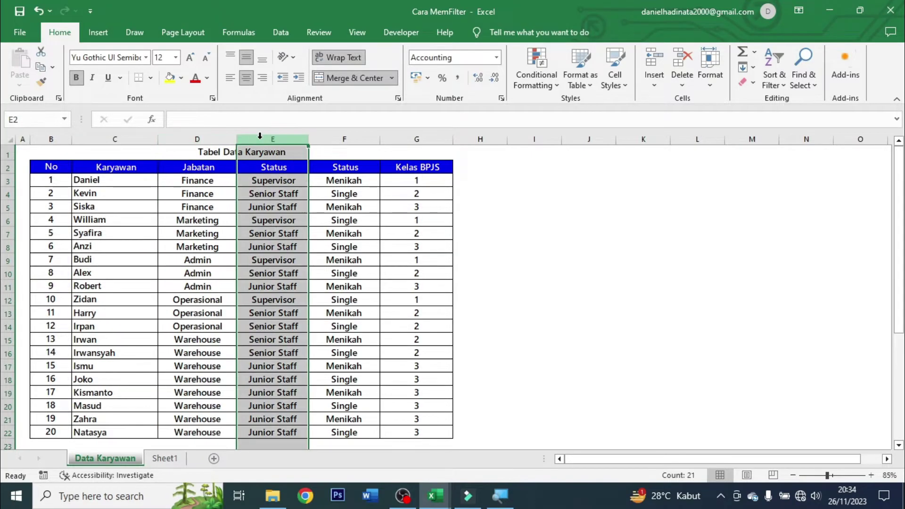
click(353, 138)
click(422, 138)
click(534, 233)
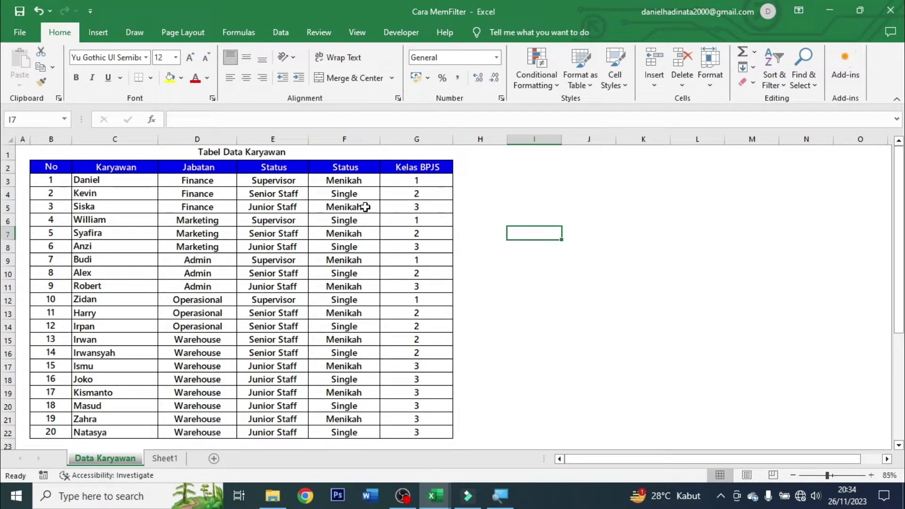
Highlight sample Jabatan, Status and Kelas BPJS entries, then clear the selection.
drag(191, 194, 191, 242)
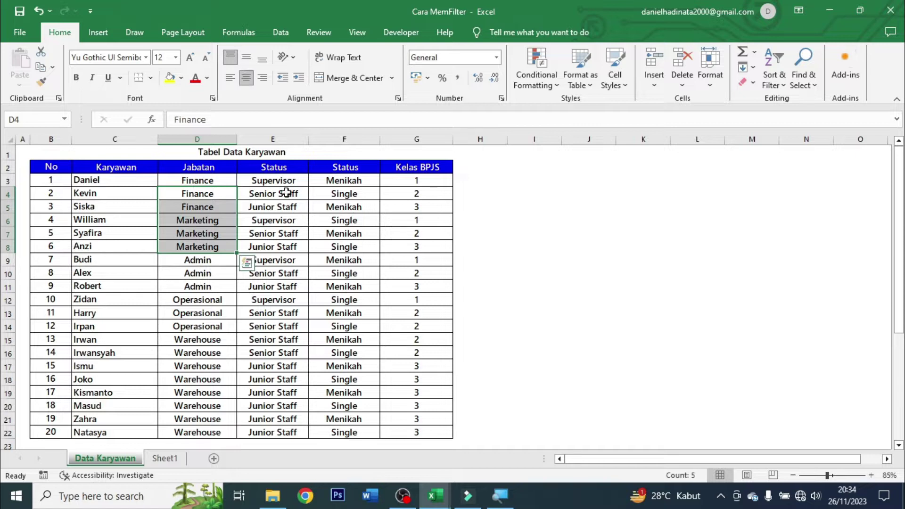
drag(273, 181, 273, 220)
drag(415, 179, 460, 286)
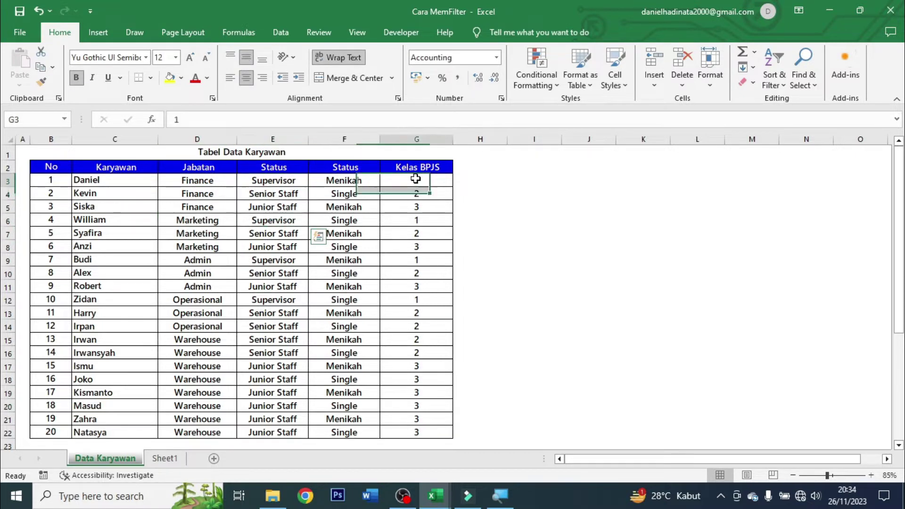
click(519, 182)
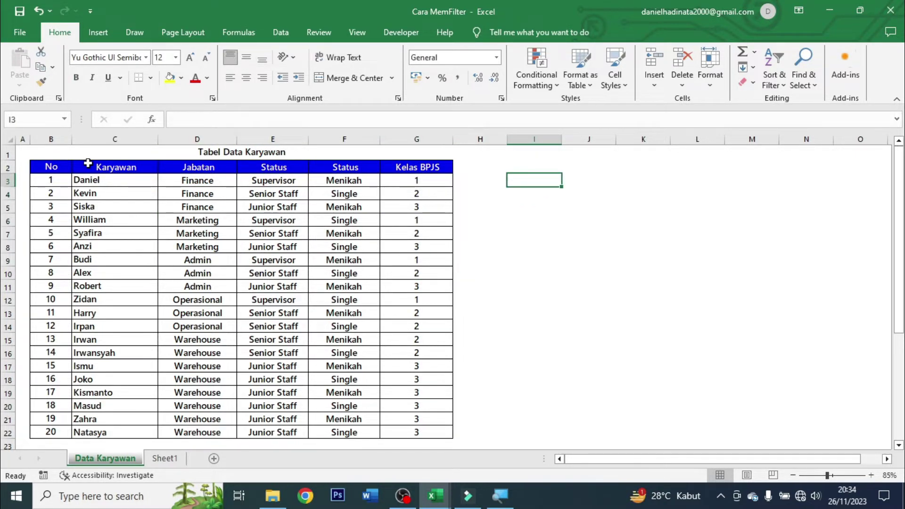
Drag-select the table from the No header through row 22, clearing and reselecting it.
click(59, 168)
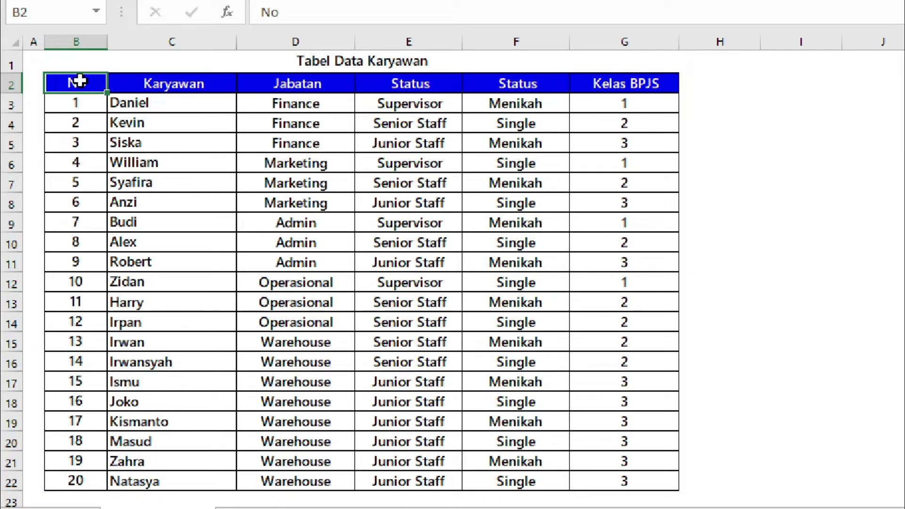
drag(75, 83, 598, 287)
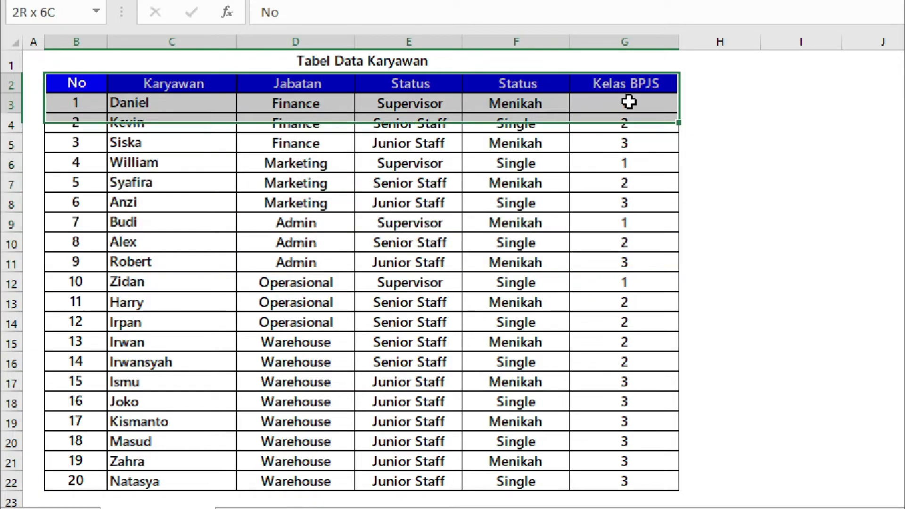
drag(597, 287, 660, 471)
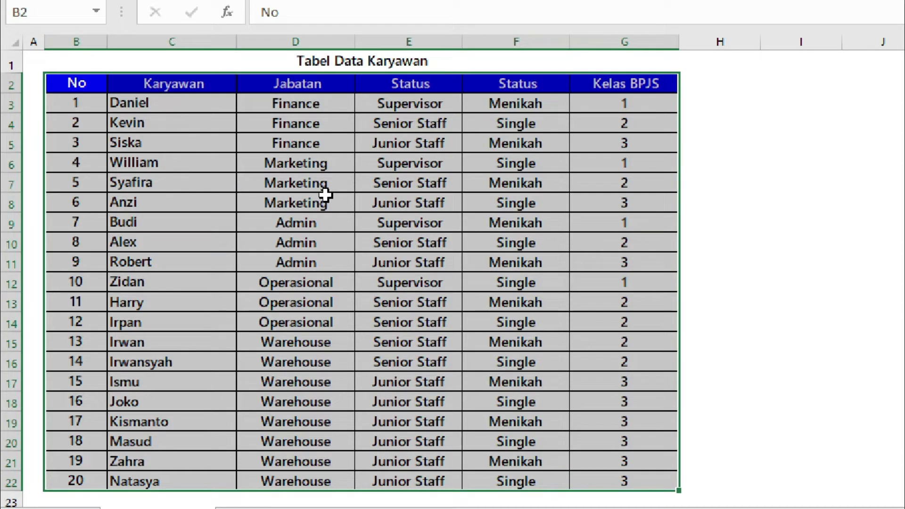
click(292, 387)
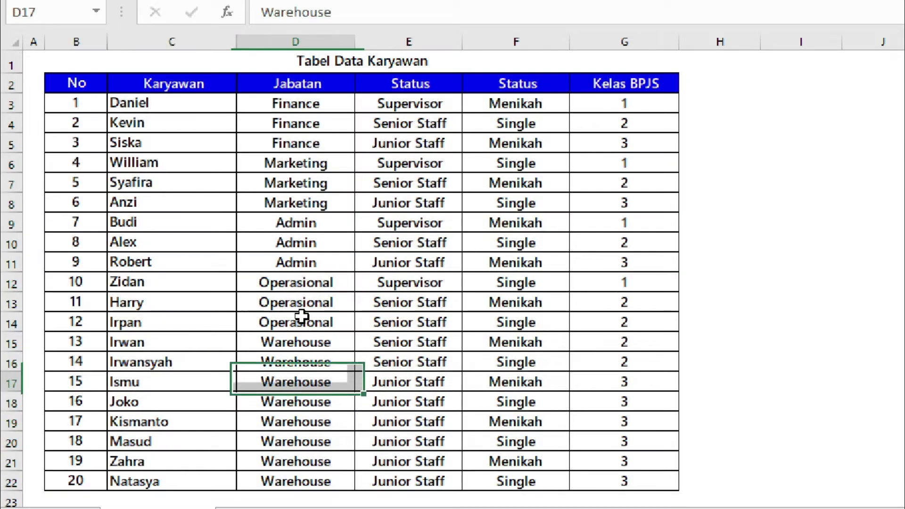
mouse_move(80, 83)
mouse_down()
mouse_move(607, 329)
mouse_move(627, 473)
mouse_up()
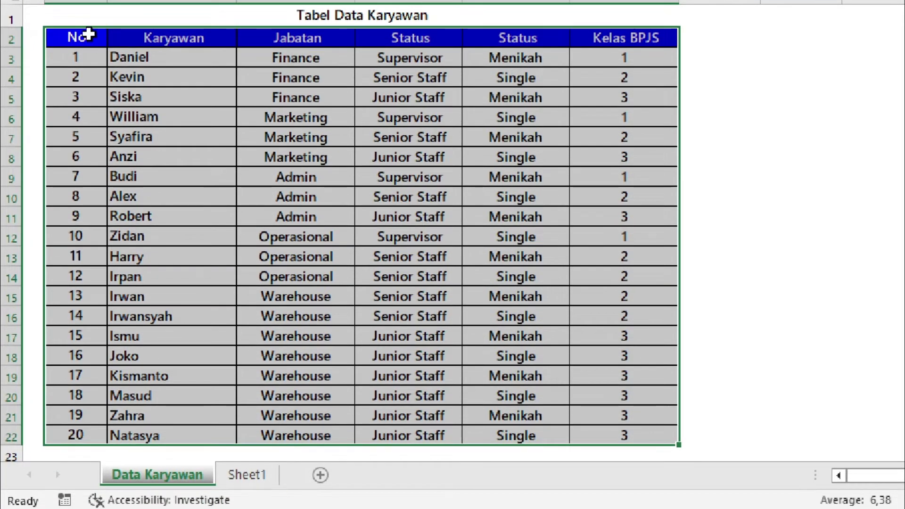
mouse_move(86, 36)
mouse_down()
mouse_move(141, 59)
mouse_move(667, 440)
mouse_up()
click(606, 321)
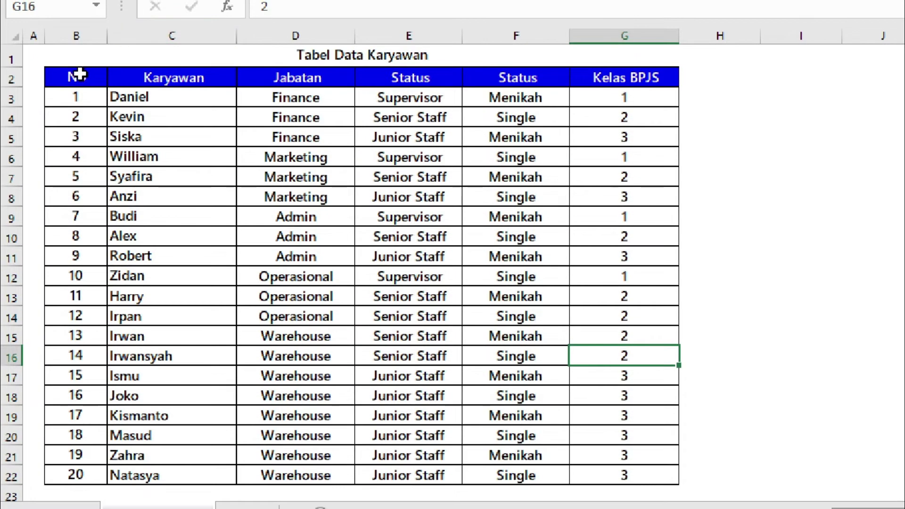
From the No header cell, extend the selection to B2:G22 with Ctrl+Shift+Right and Ctrl+Shift+Down.
click(80, 74)
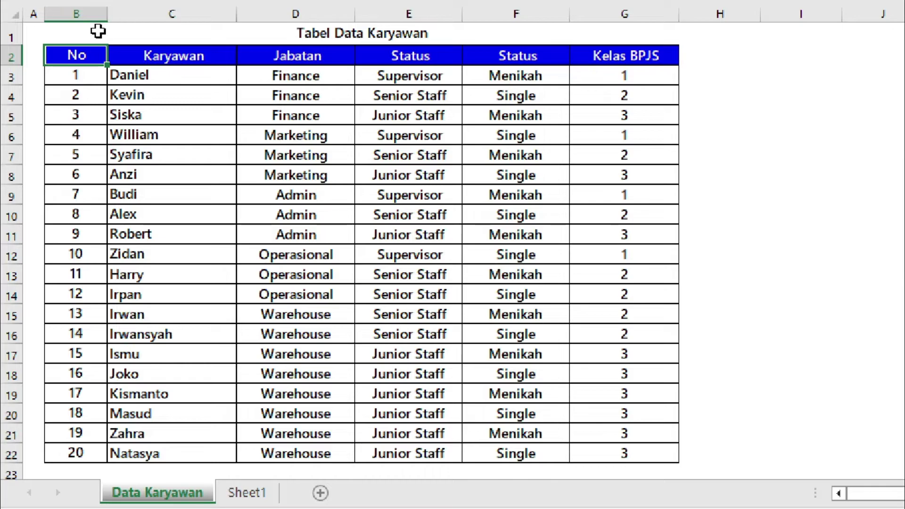
key(ctrl+shift+Right)
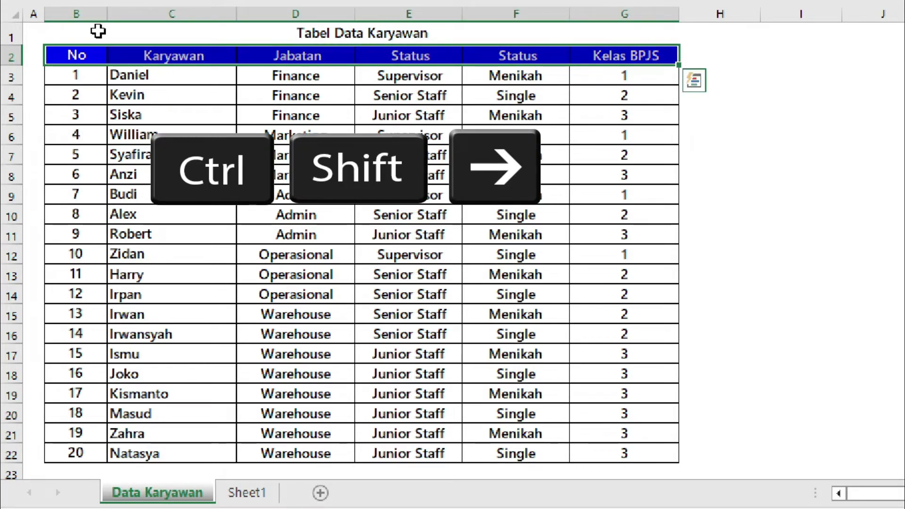
key(ctrl+shift+Down)
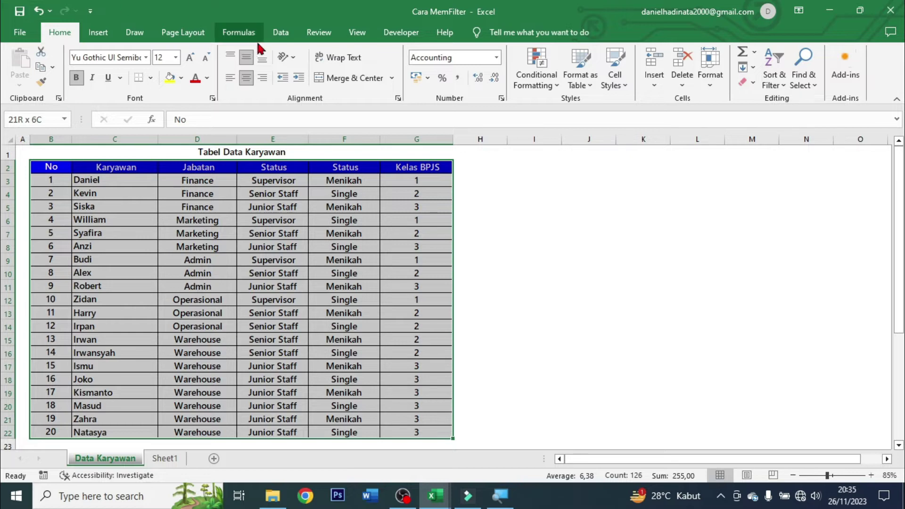
Turn on AutoFilter for the table headers from Data > Sort & Filter.
click(287, 43)
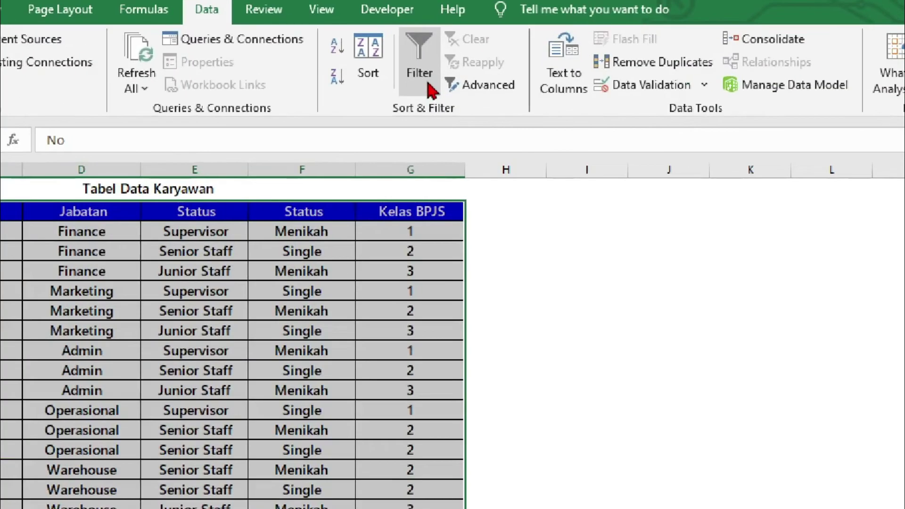
click(429, 89)
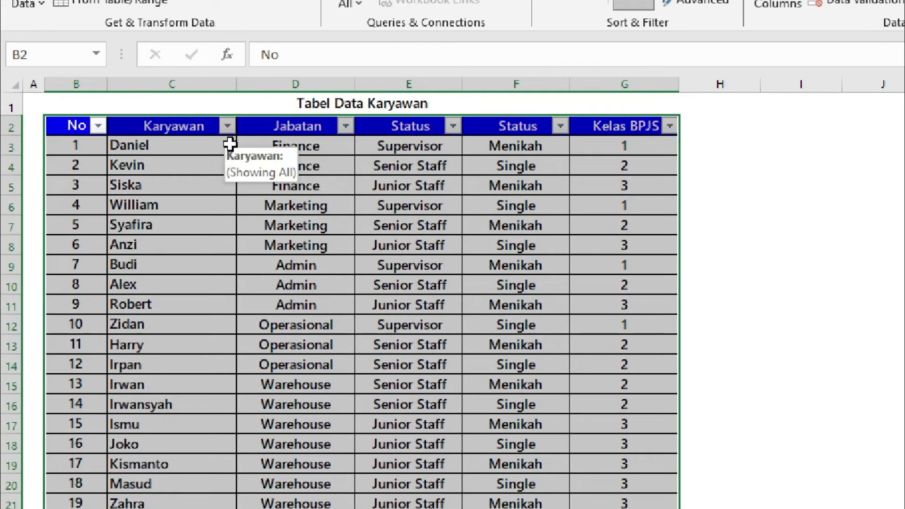
click(185, 165)
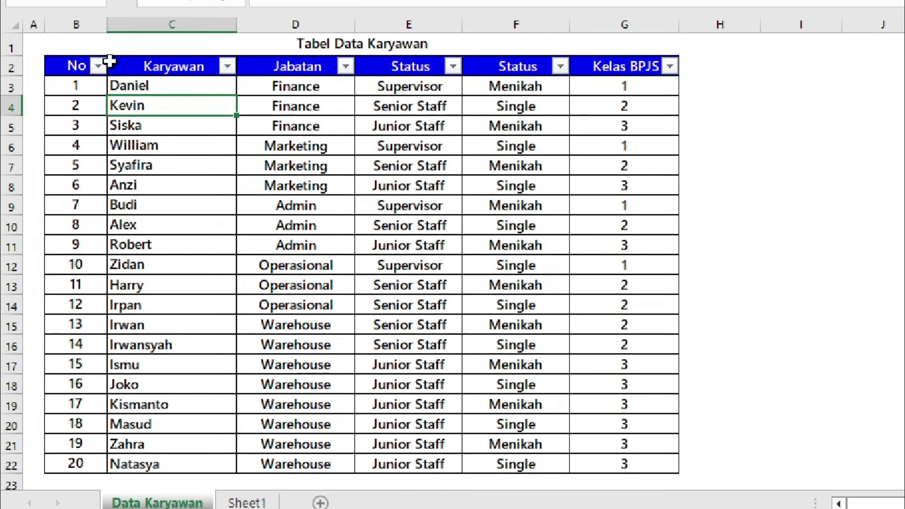
Open and close the No and Karyawan filter dropdowns without changing them.
click(98, 65)
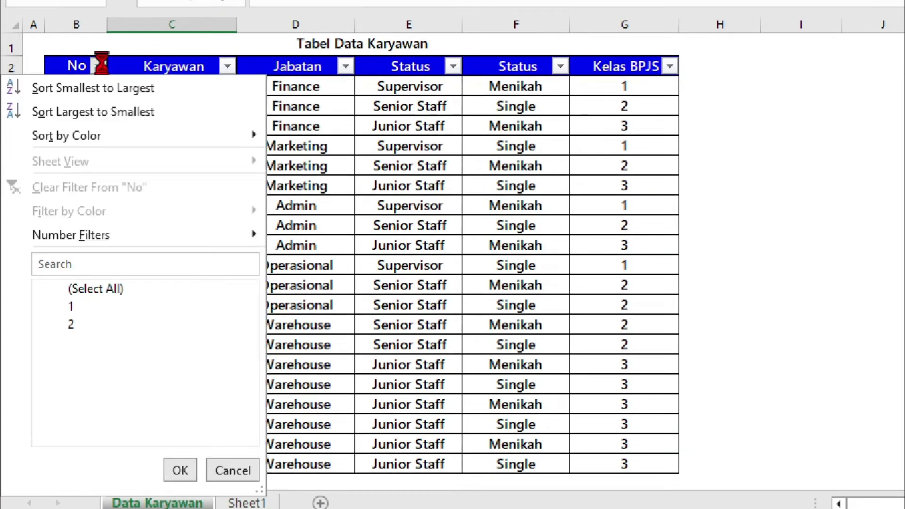
click(225, 68)
click(225, 68)
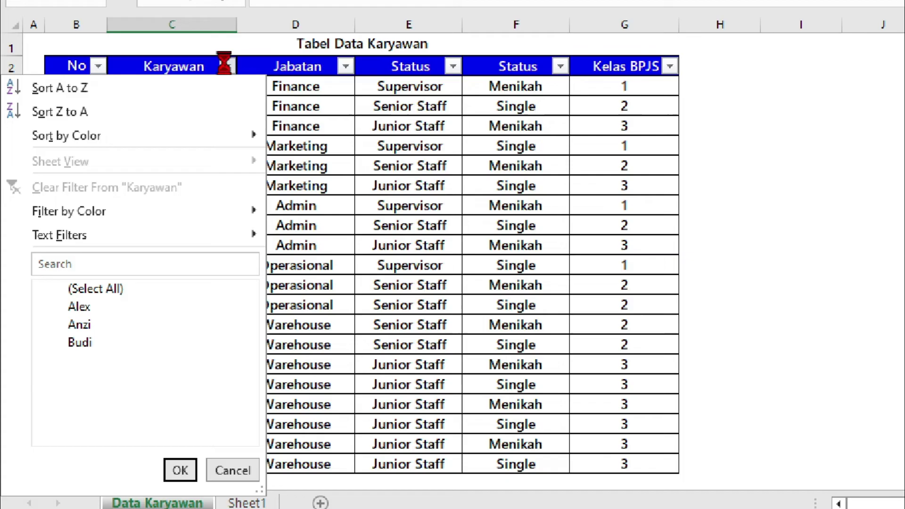
click(405, 166)
click(233, 66)
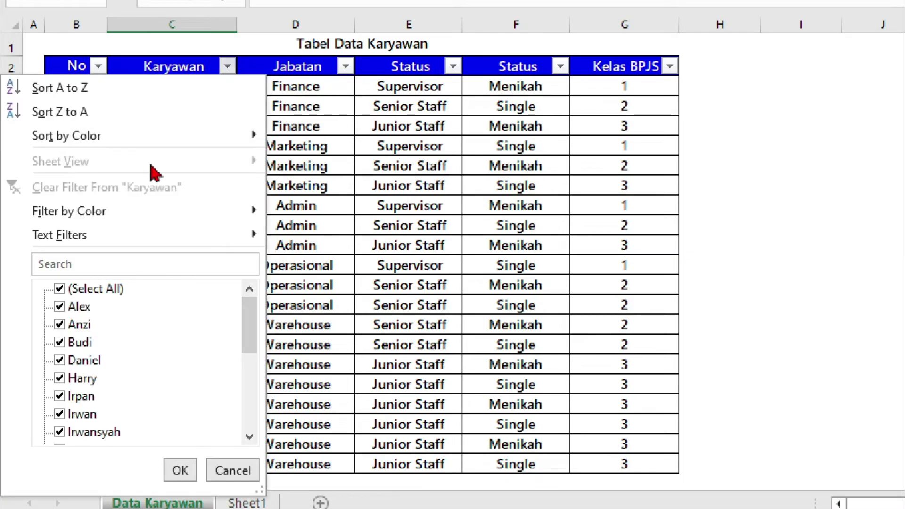
click(425, 130)
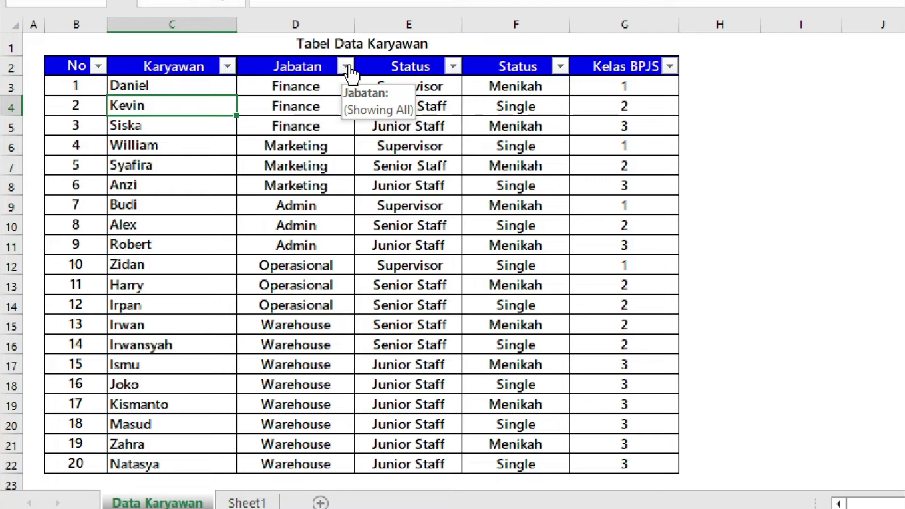
Filter Jabatan to Warehouse only, leaving rows 13 to 20.
click(346, 67)
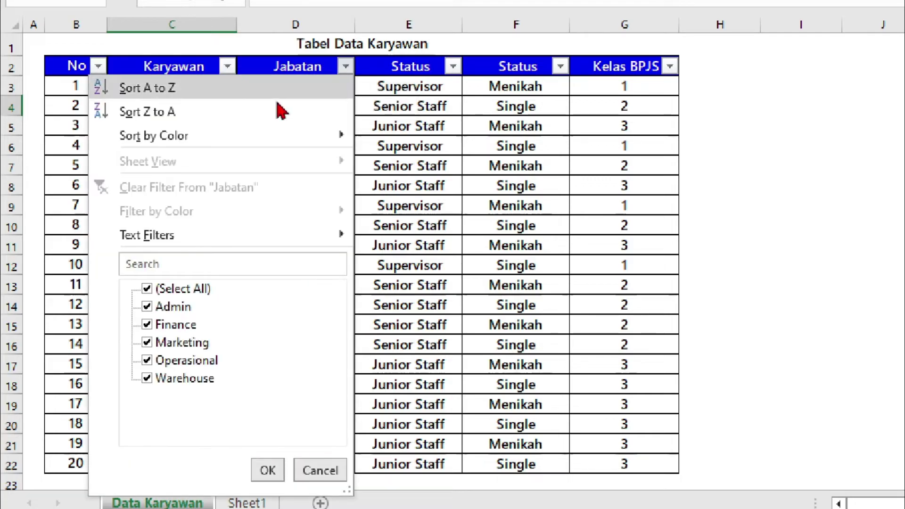
click(147, 289)
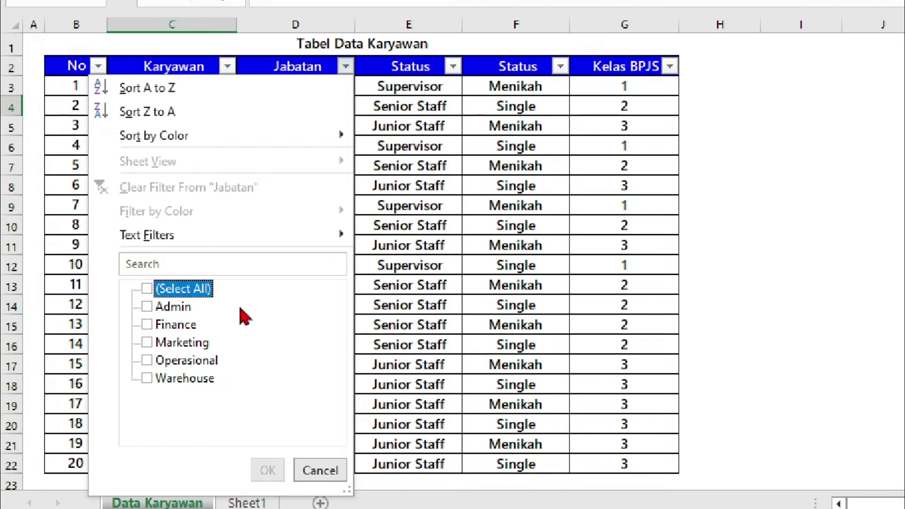
click(147, 378)
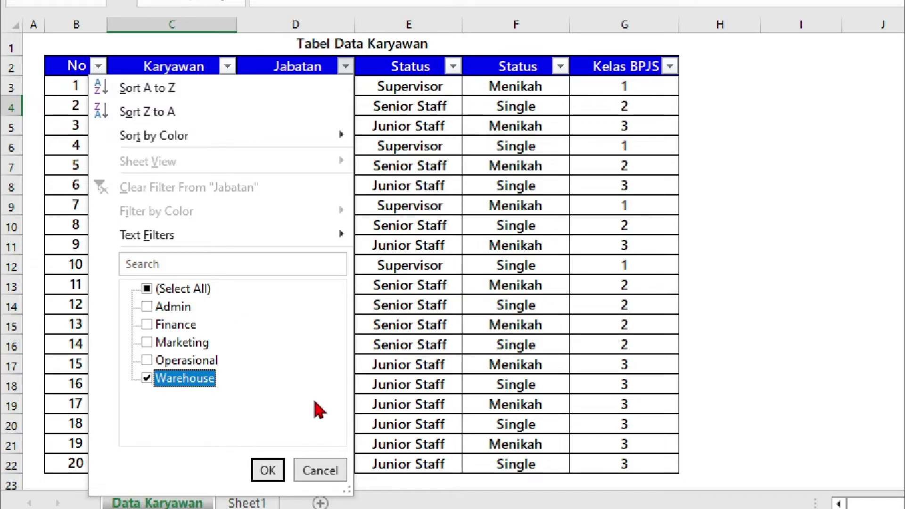
click(267, 470)
Select some of the filtered Warehouse rows, then clear the selection.
click(673, 262)
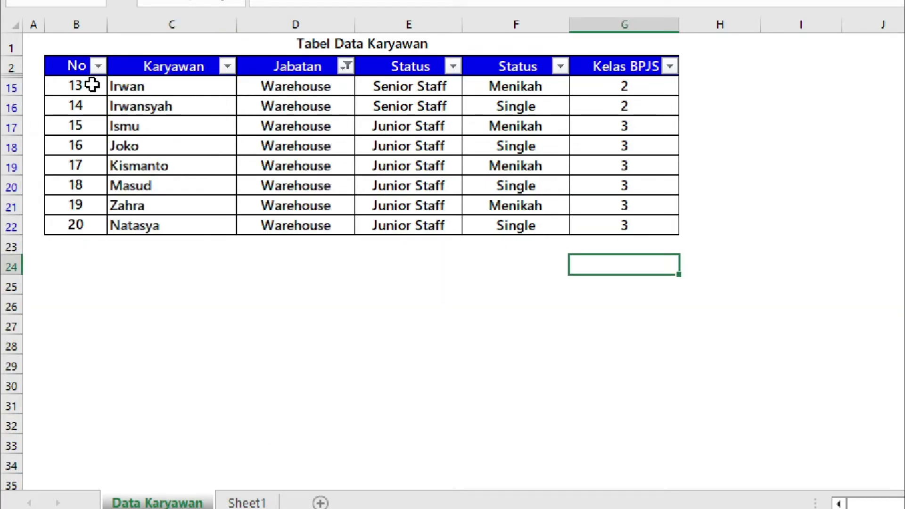
click(310, 103)
mouse_move(74, 89)
mouse_down()
mouse_move(551, 166)
mouse_move(633, 204)
mouse_up()
click(515, 205)
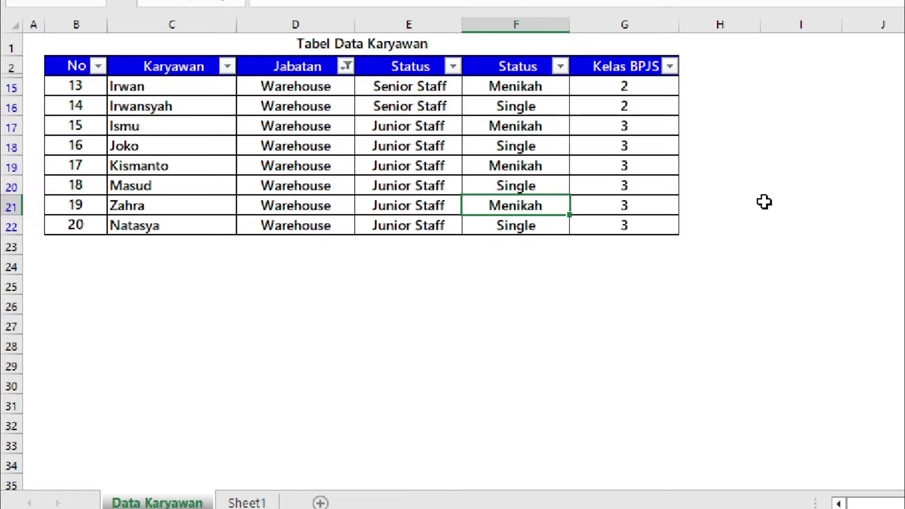
click(453, 67)
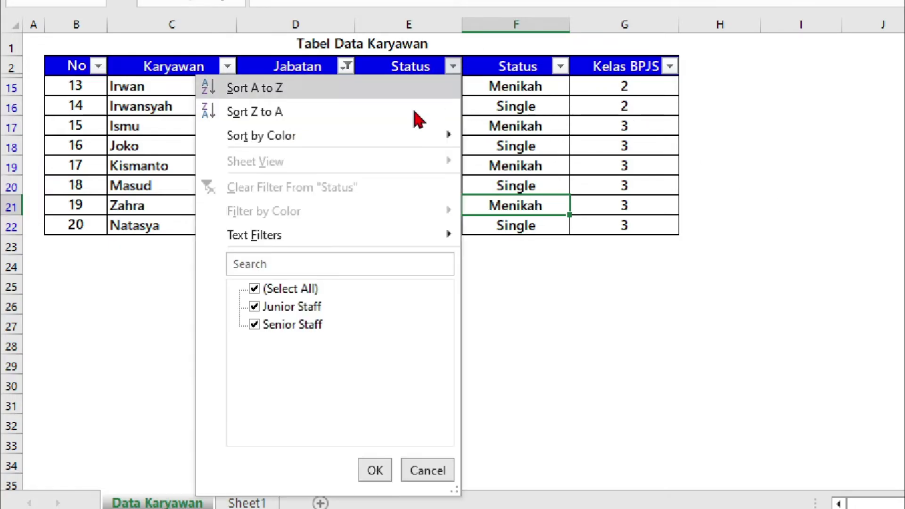
Narrow the Status filter to Junior Staff, leaving Warehouse rows 15 to 20.
click(254, 288)
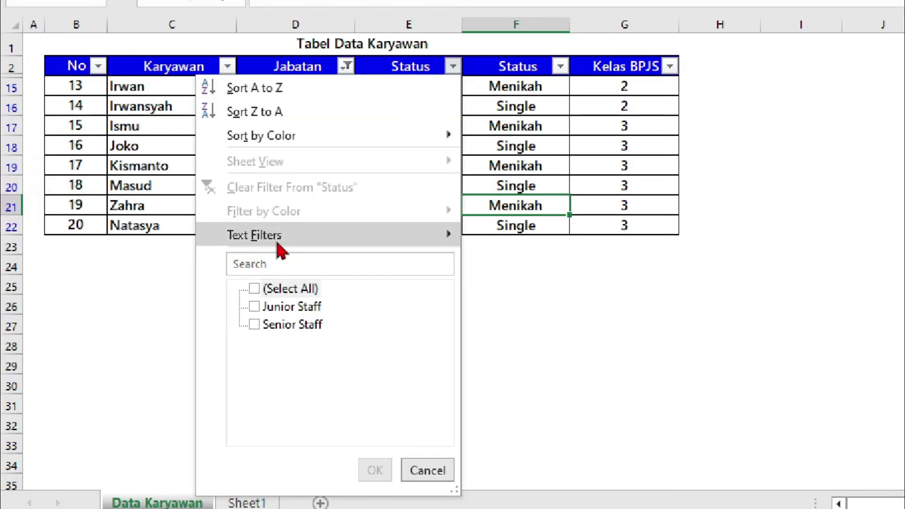
click(263, 308)
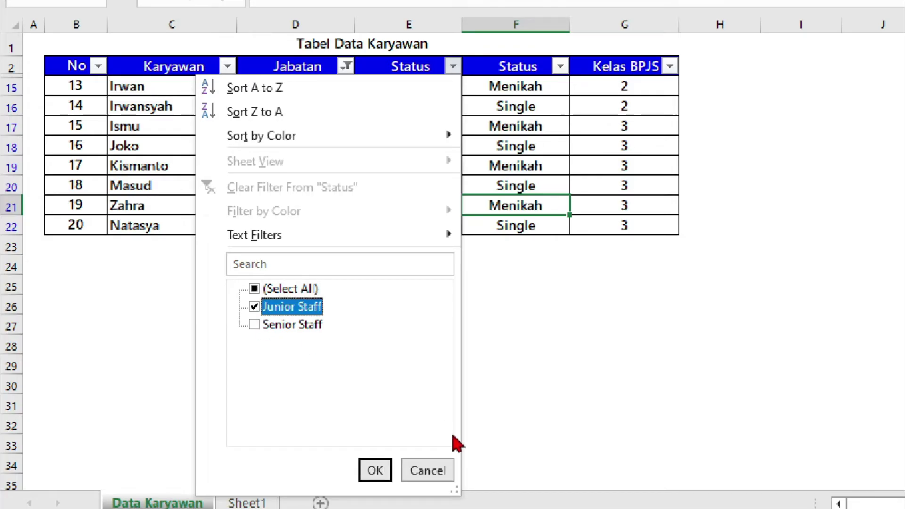
click(374, 470)
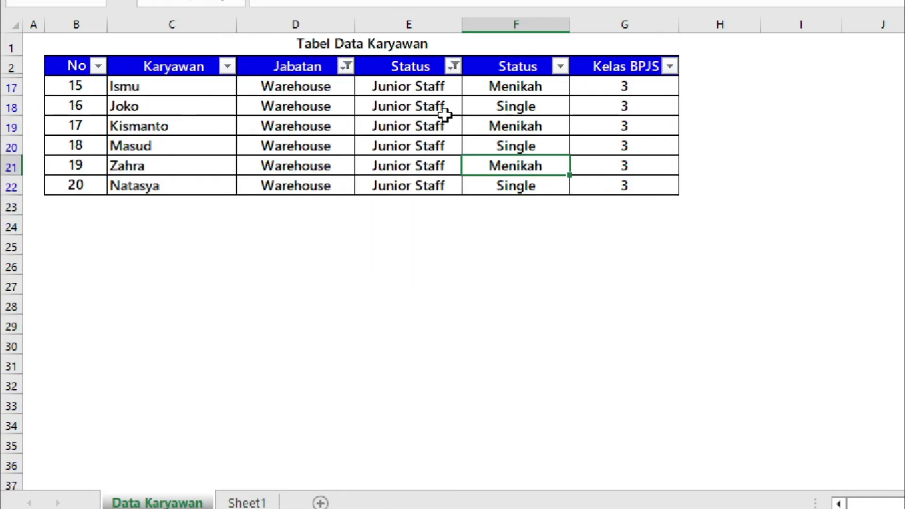
click(311, 87)
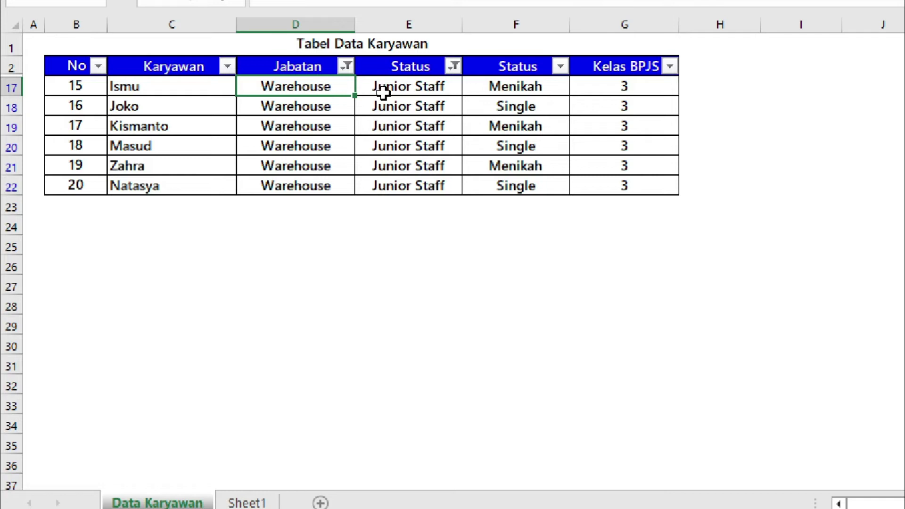
click(429, 103)
Reset the Jabatan filter to (Select All).
click(346, 66)
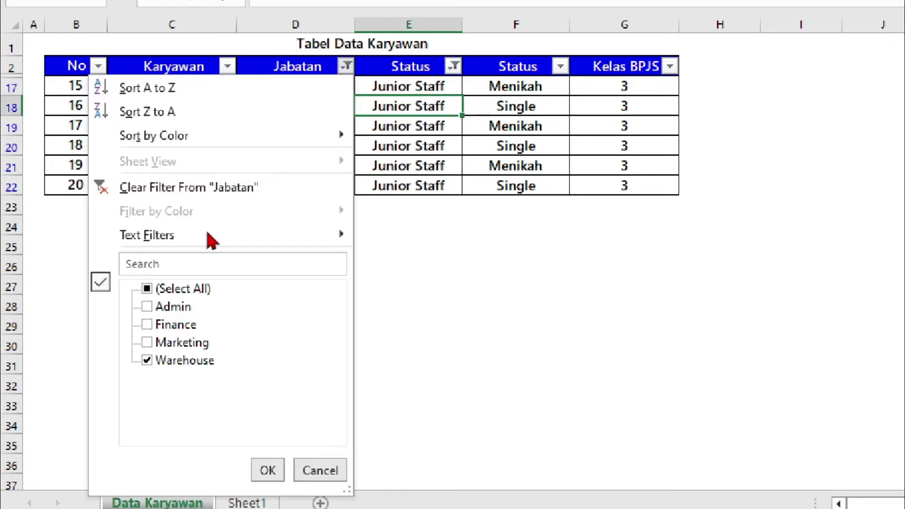
click(147, 288)
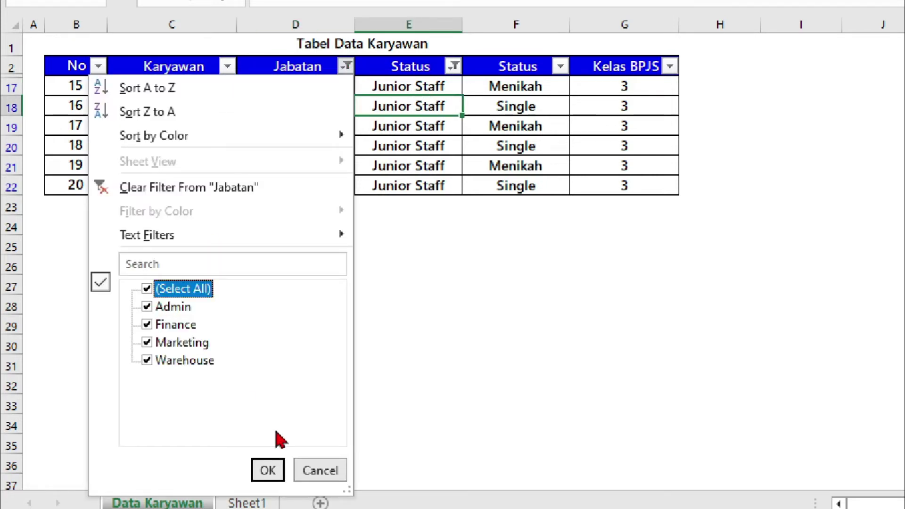
click(266, 469)
Reset the Status filter to (Select All), bringing back all 20 employees.
click(453, 66)
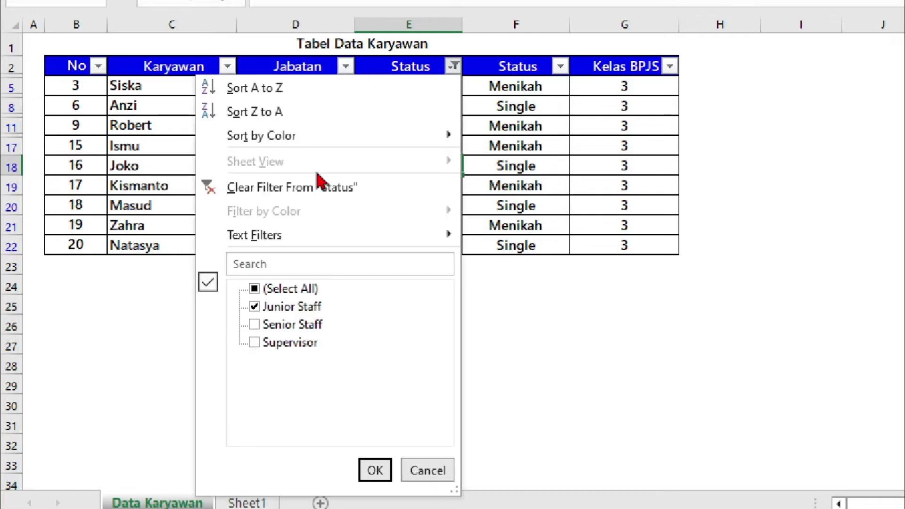
click(255, 290)
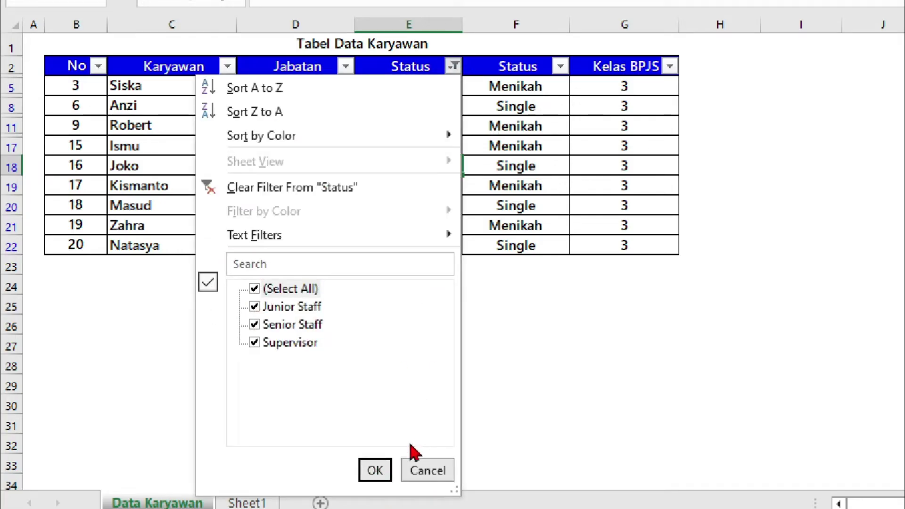
click(379, 469)
click(515, 231)
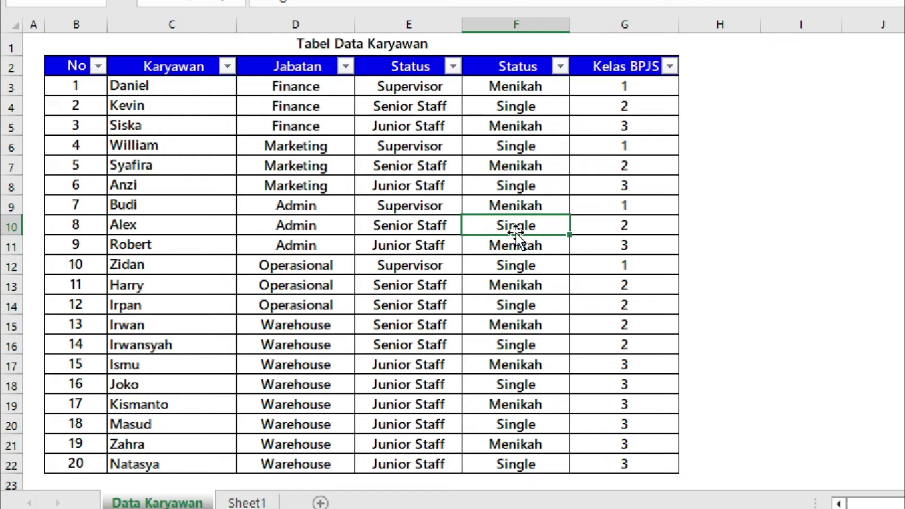
key(super)
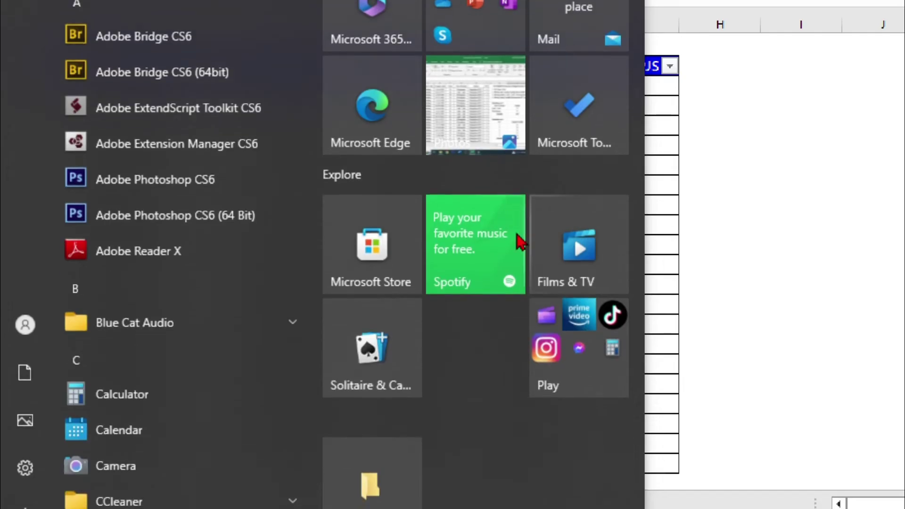
Close the Start menu, select header cell B2 and switch AutoFilter off under Data > Filter.
click(741, 172)
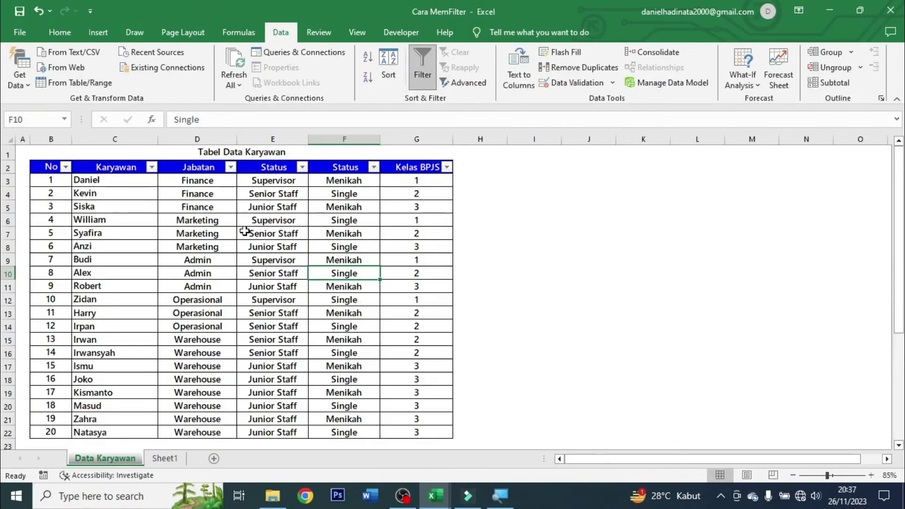
click(245, 231)
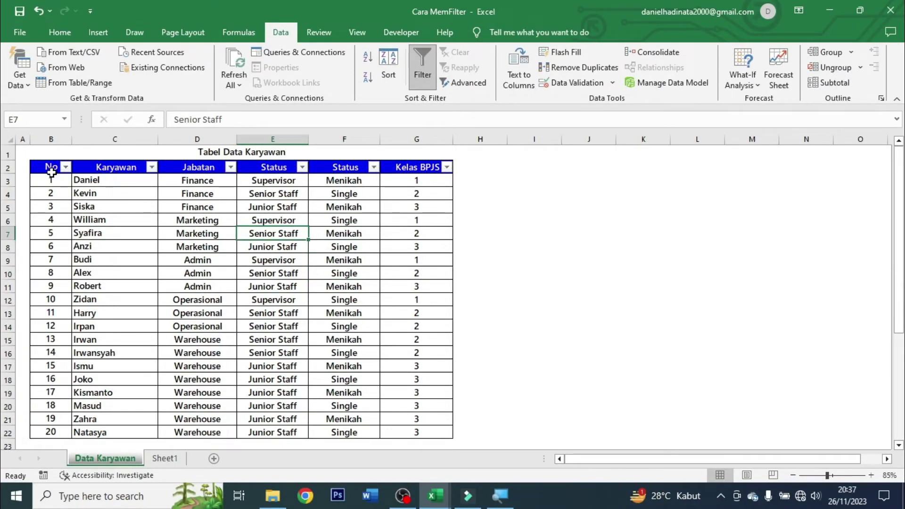
click(186, 229)
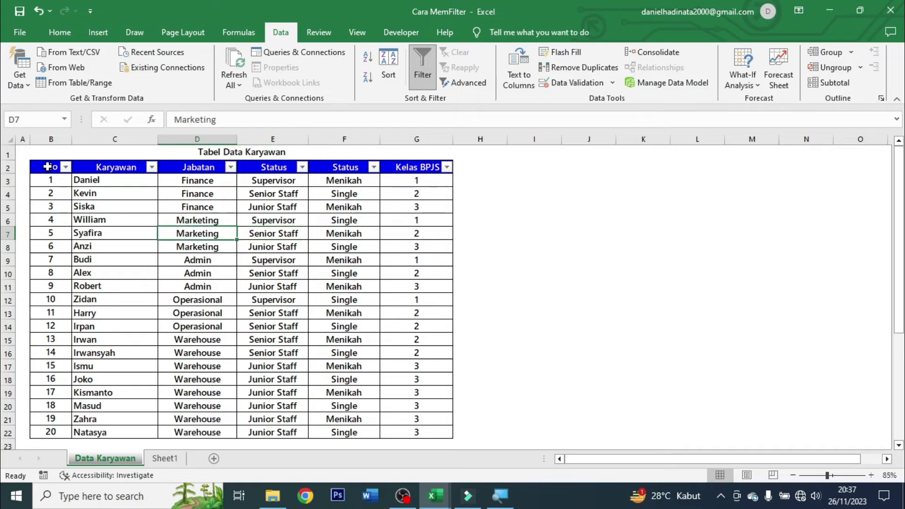
click(47, 167)
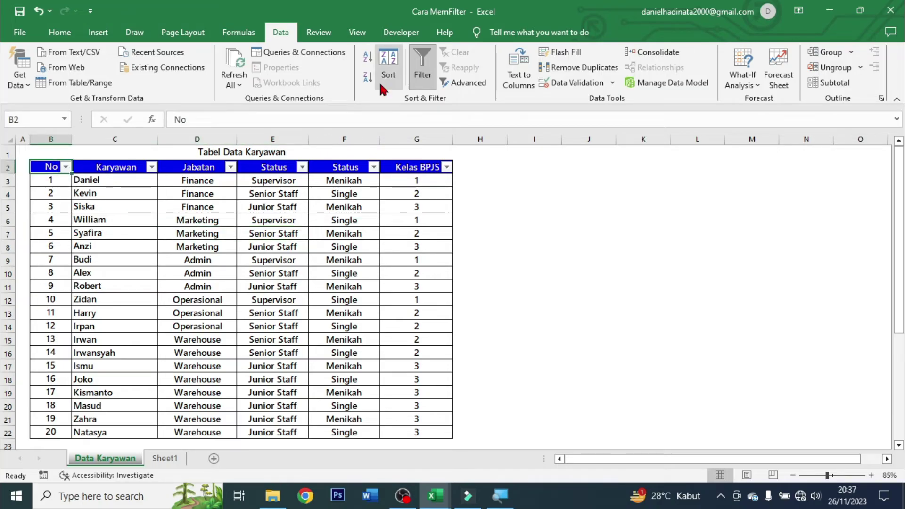
click(421, 77)
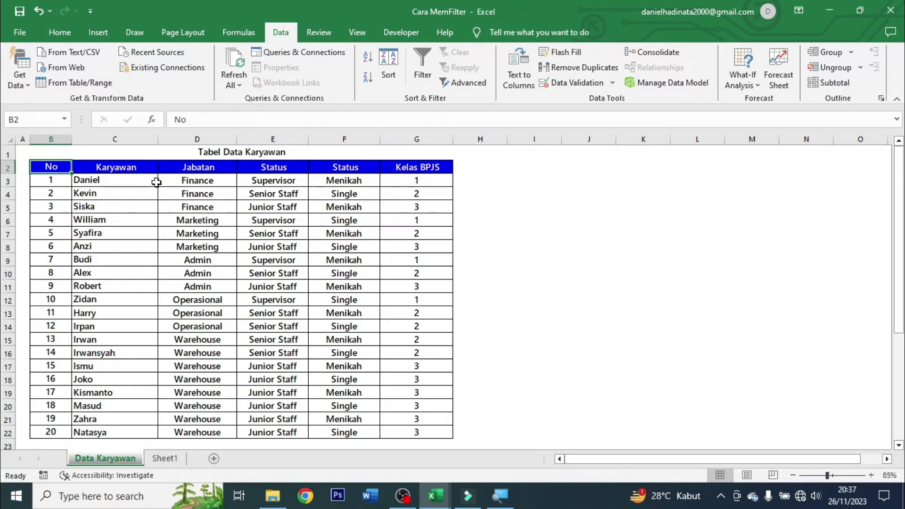
click(415, 65)
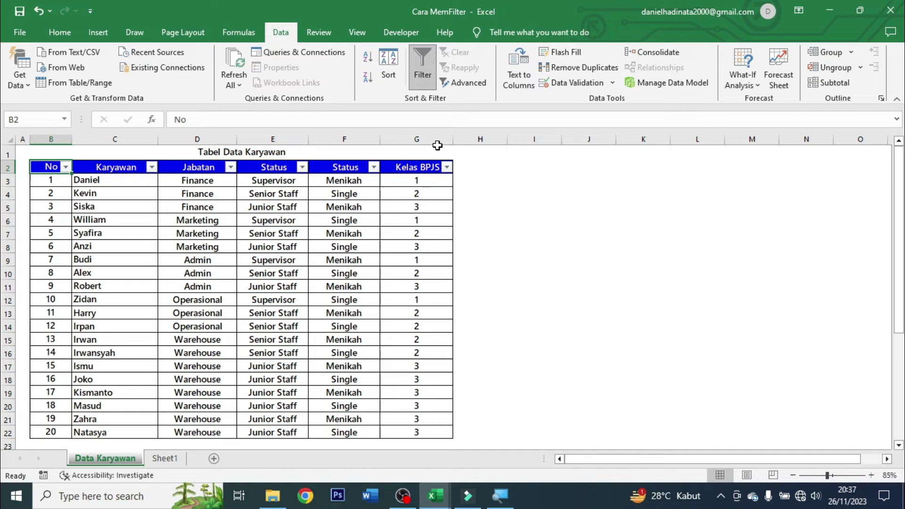
click(354, 219)
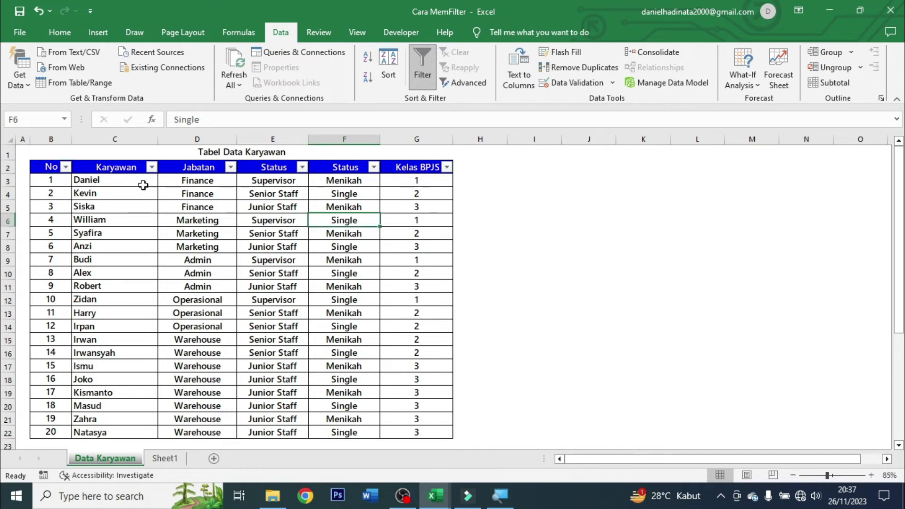
click(53, 169)
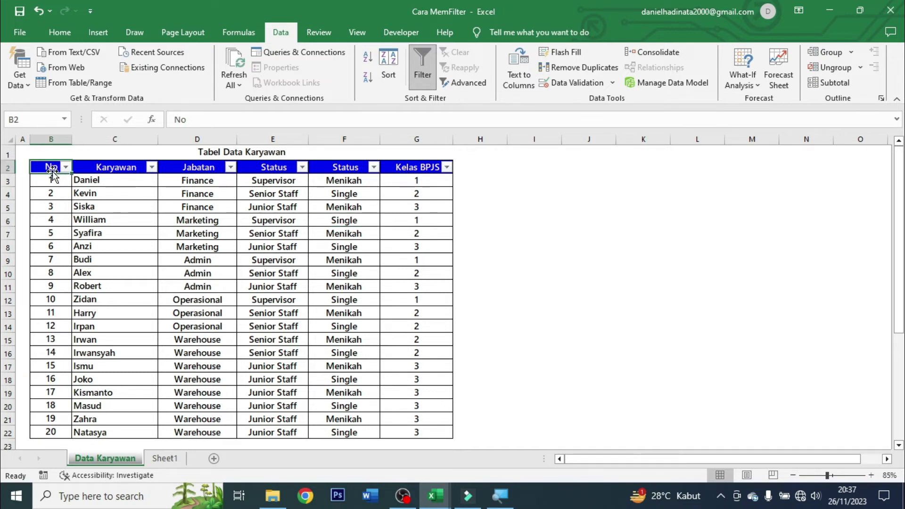
click(426, 64)
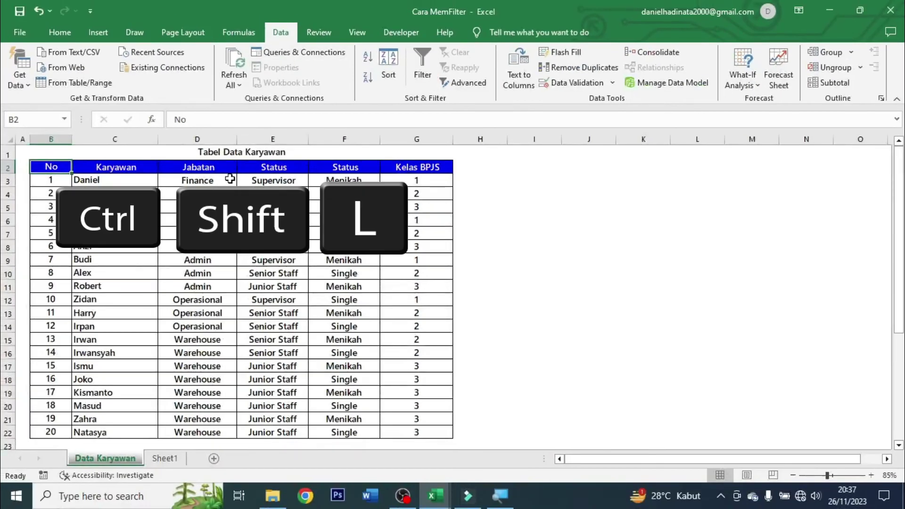
key(ctrl+shift+l)
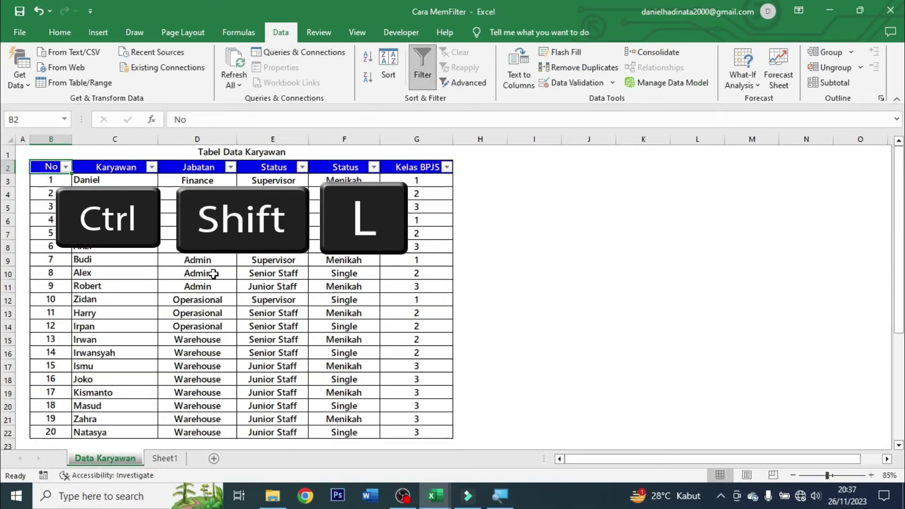
click(104, 178)
click(198, 167)
click(230, 167)
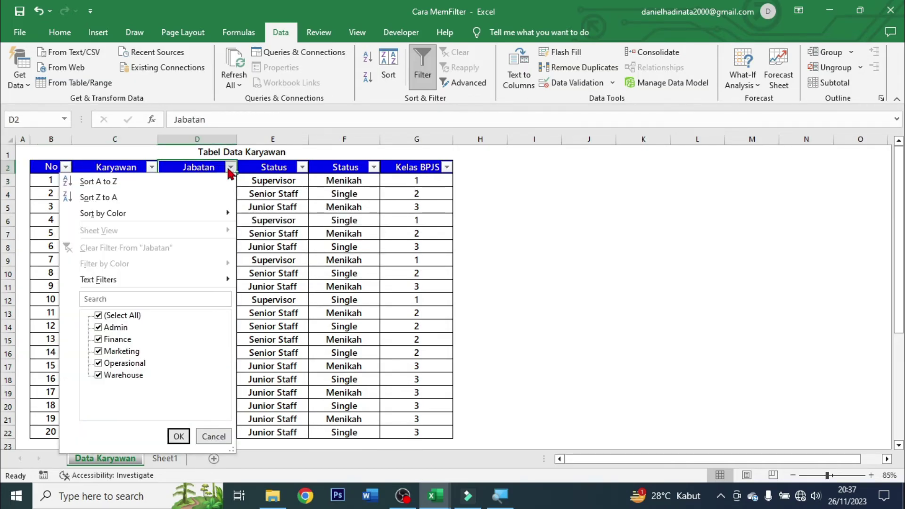
key(Escape)
click(273, 220)
click(302, 167)
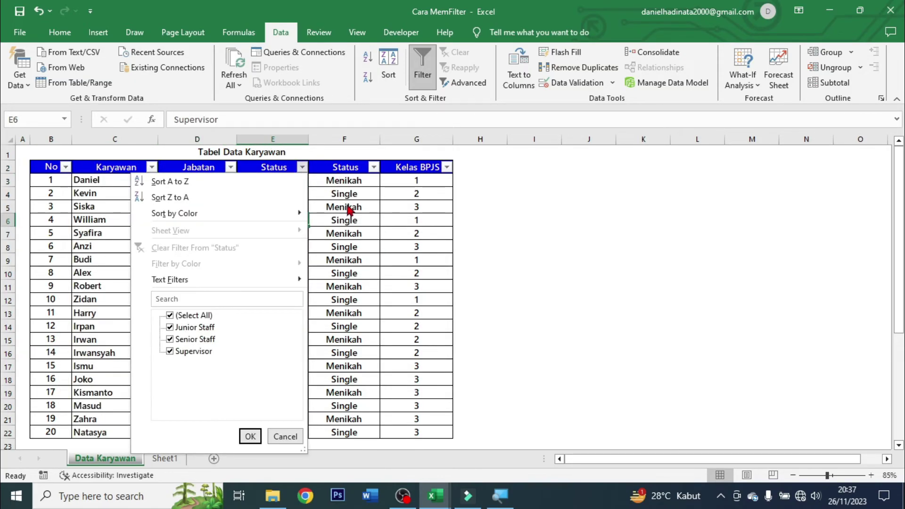
key(Escape)
click(373, 168)
key(Escape)
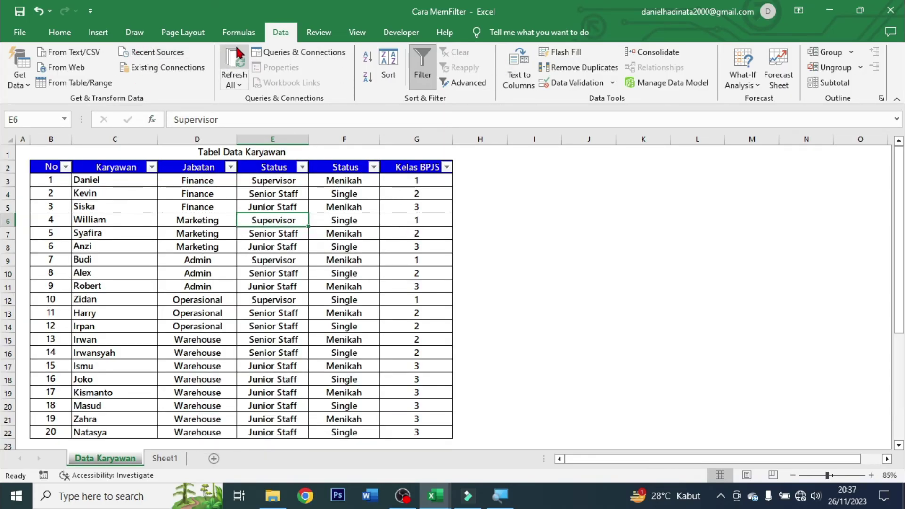
click(51, 167)
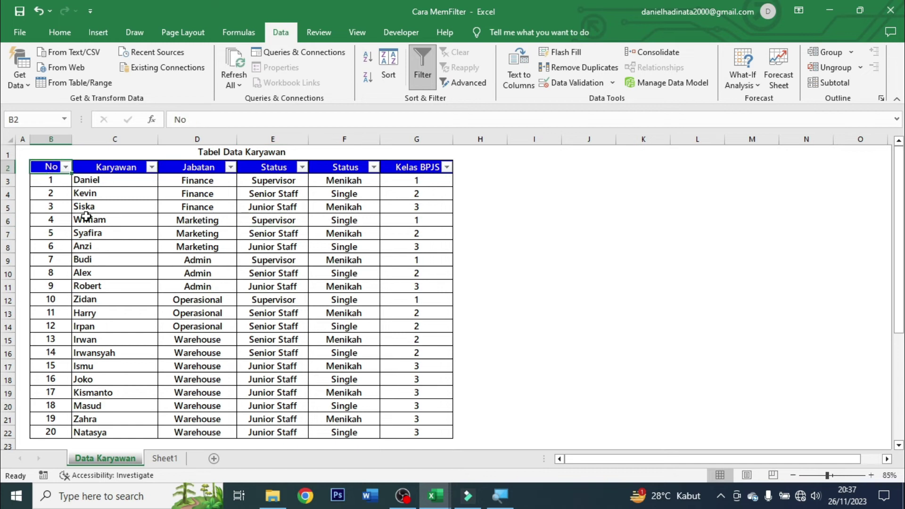
key(ctrl+shift+l)
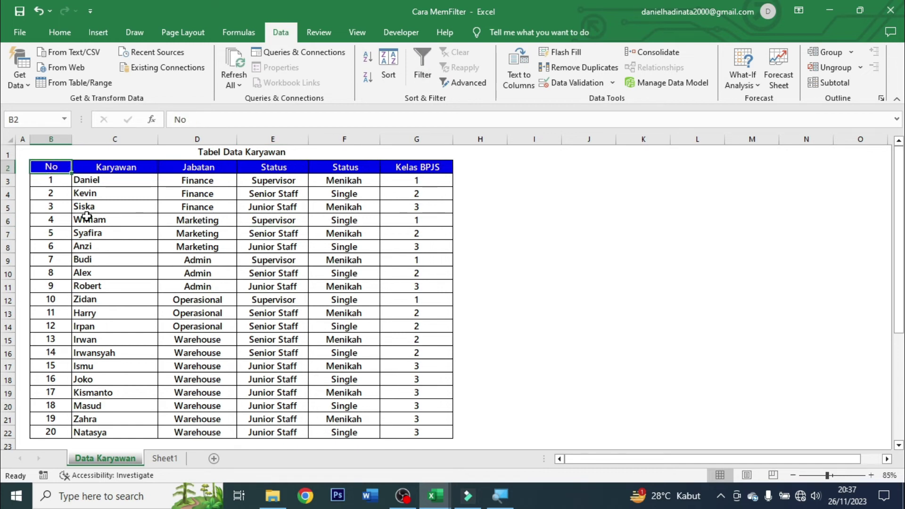
key(ctrl+shift+l)
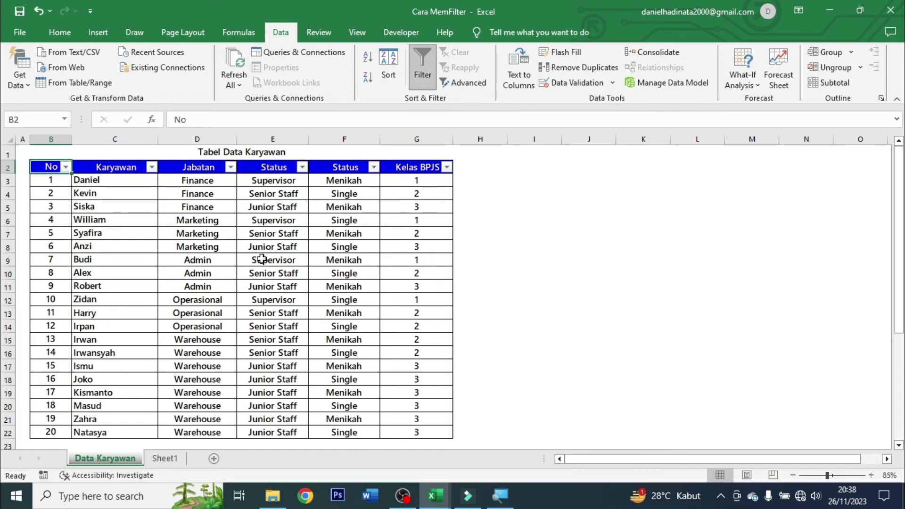
click(343, 264)
key(ctrl+shift+l)
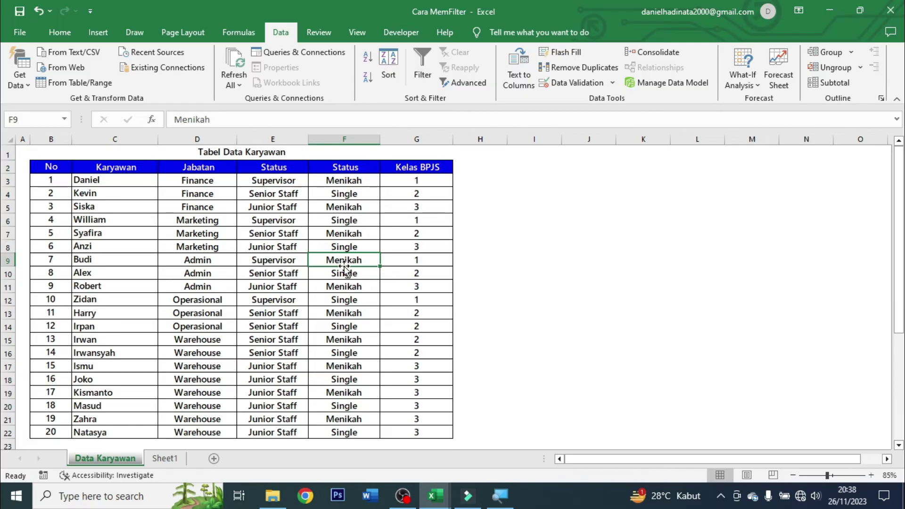